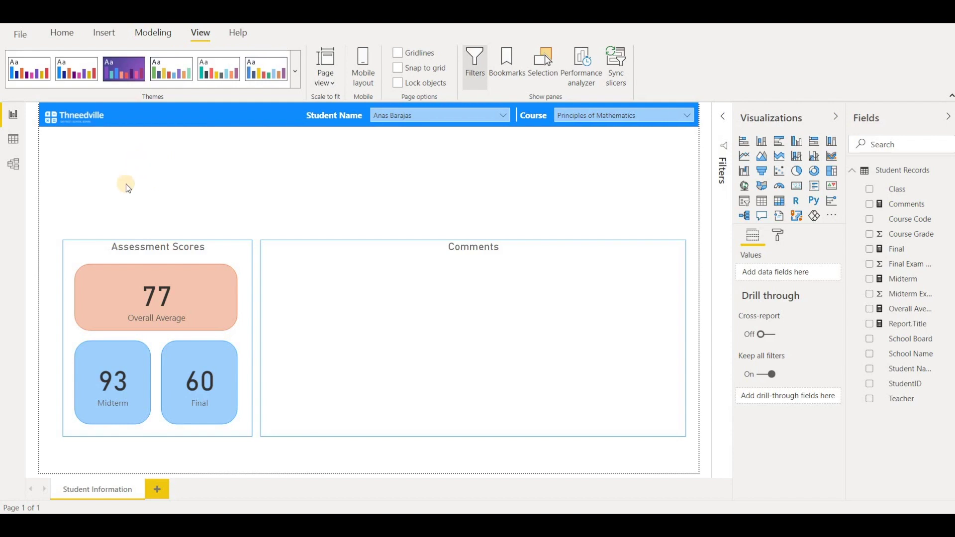
# Step: Turn on the Smart narrative visual preview feature in Options and return to the report page
pyautogui.click(21, 34)
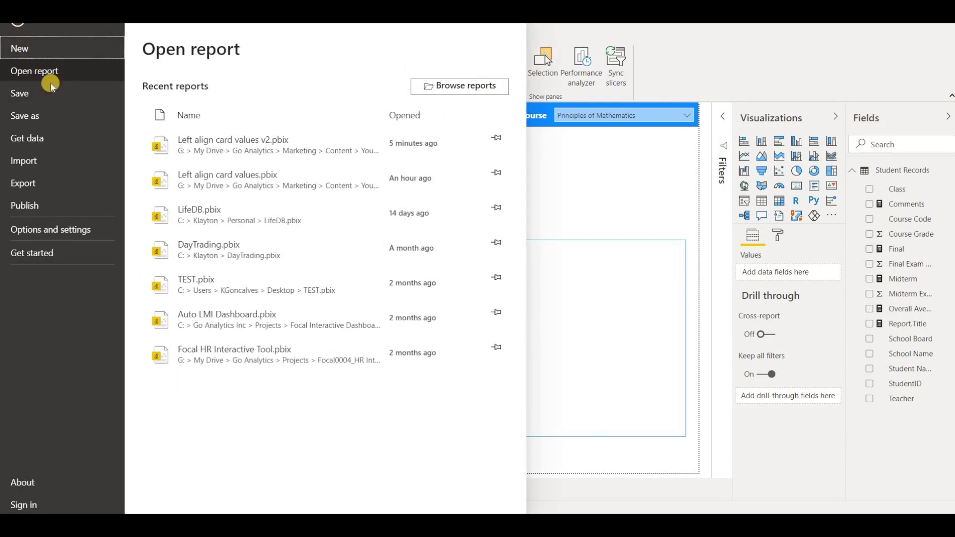
pyautogui.click(43, 229)
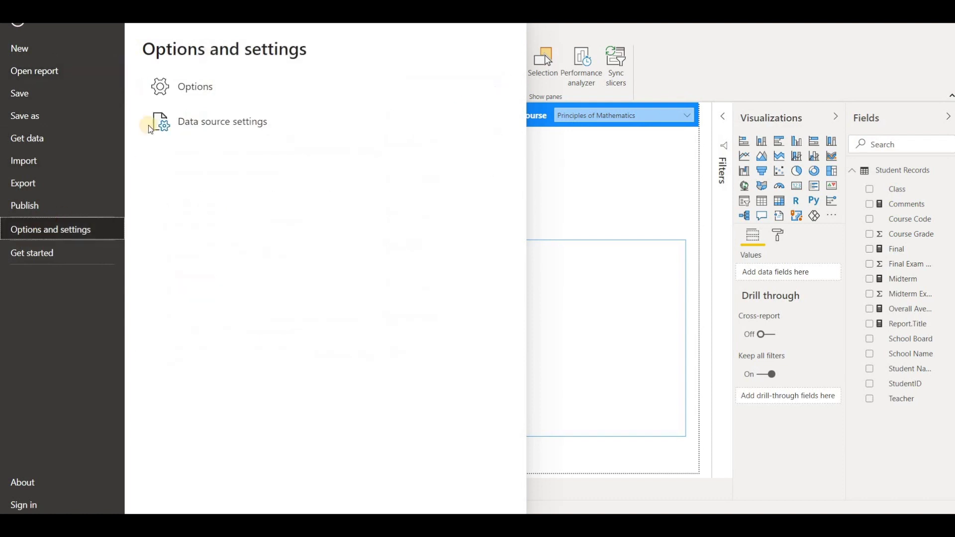
pyautogui.press('Escape')
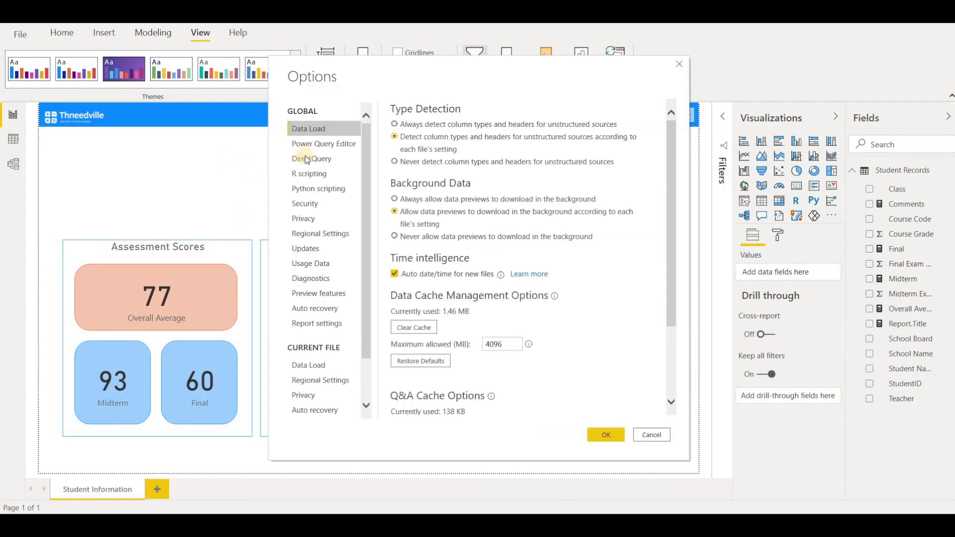
pyautogui.click(318, 293)
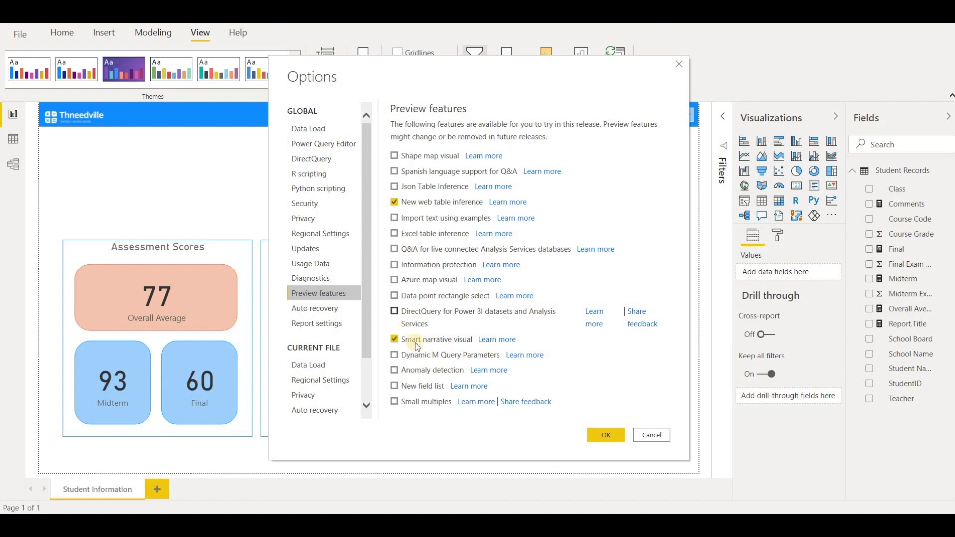
pyautogui.click(614, 437)
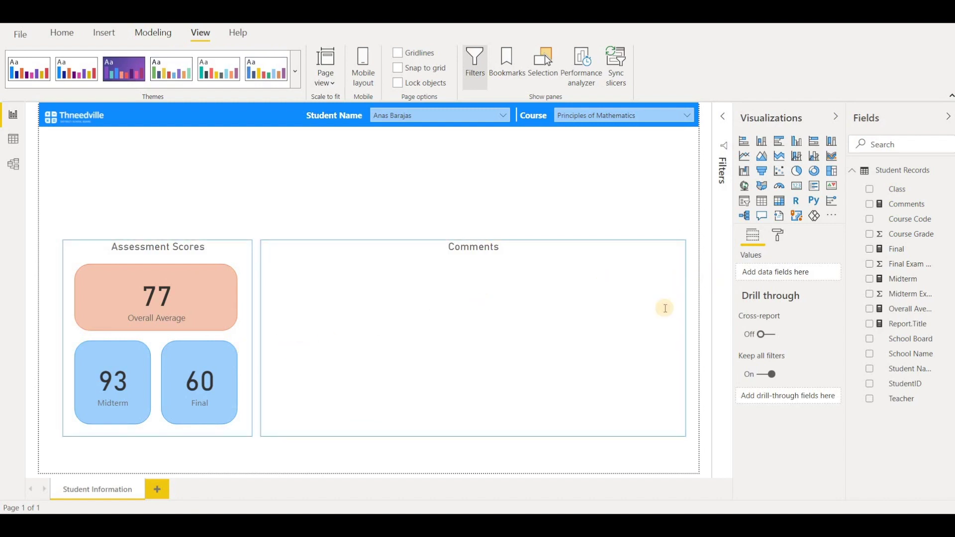
pyautogui.click(908, 330)
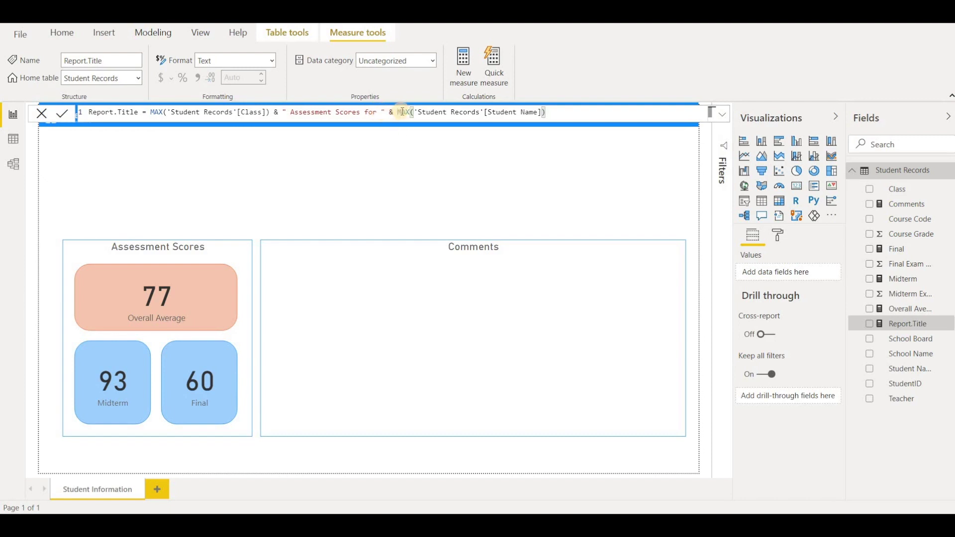
# Step: Read the multi-line DAX of the Comments measure in the expanded formula bar, then collapse it
pyautogui.click(600, 177)
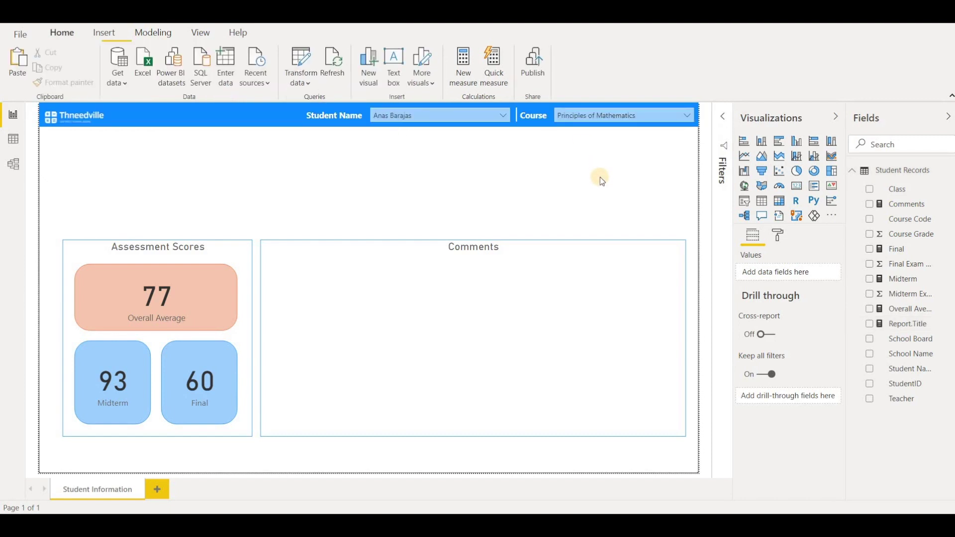
pyautogui.click(924, 205)
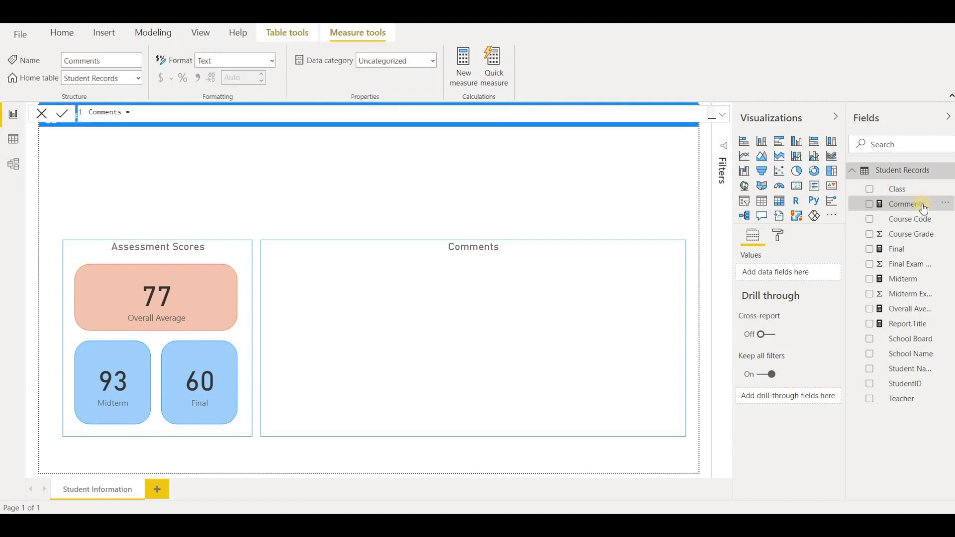
pyautogui.click(724, 115)
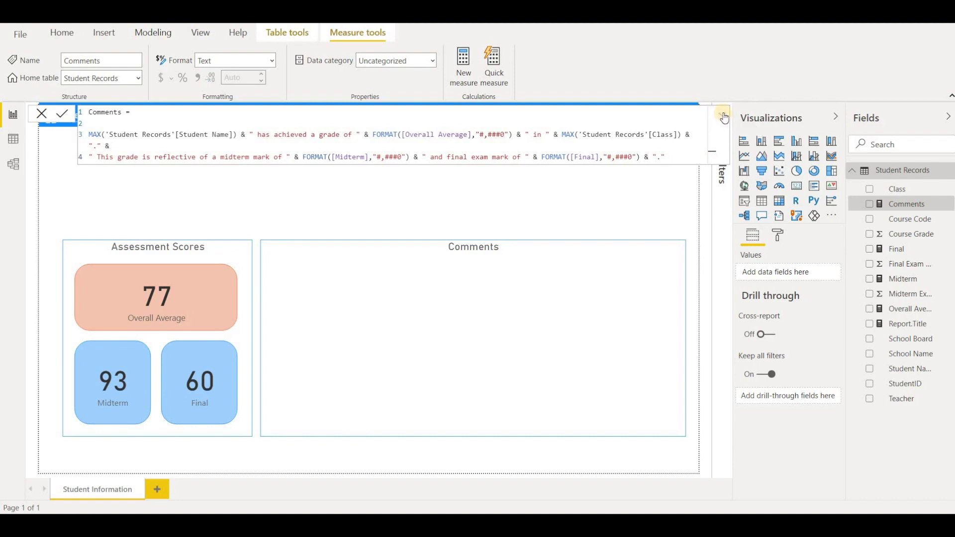
pyautogui.click(724, 116)
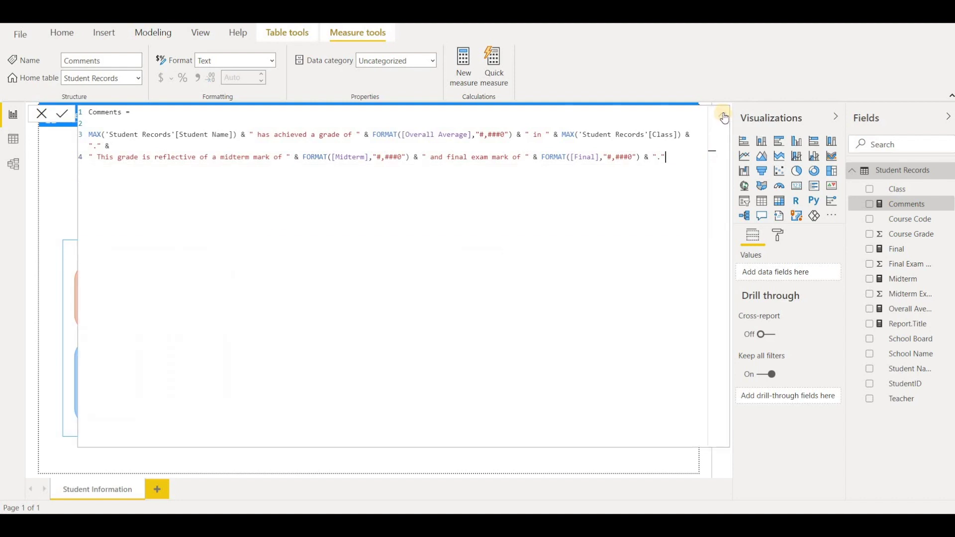
pyautogui.click(724, 117)
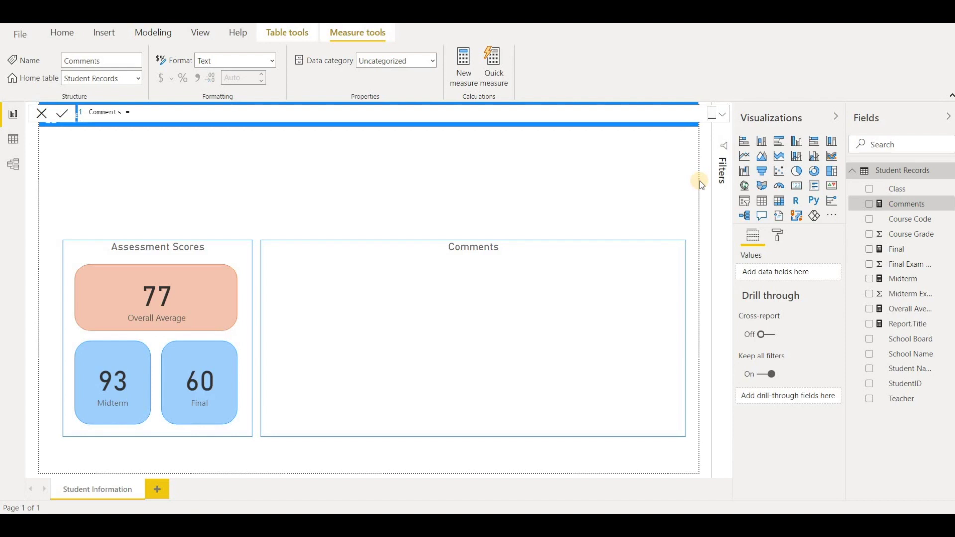
# Step: Add a card showing Report.Title above Assessment Scores, widened across the Comments box
pyautogui.click(710, 191)
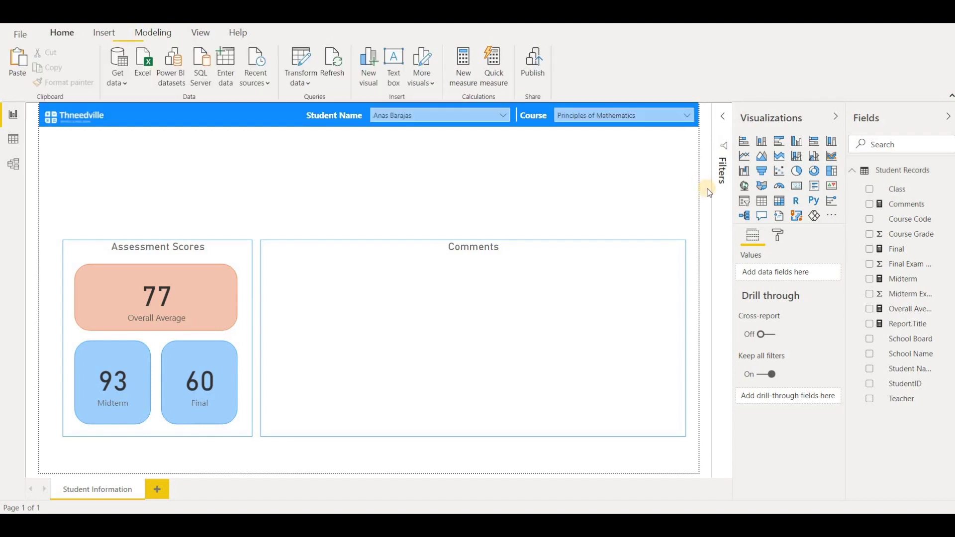
pyautogui.click(798, 190)
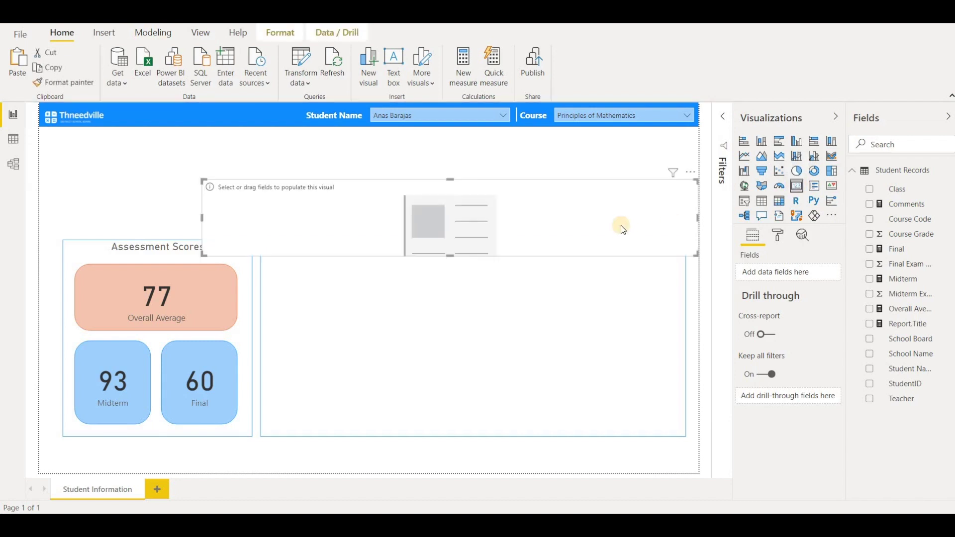
pyautogui.moveTo(914, 336); pyautogui.dragTo(782, 272)
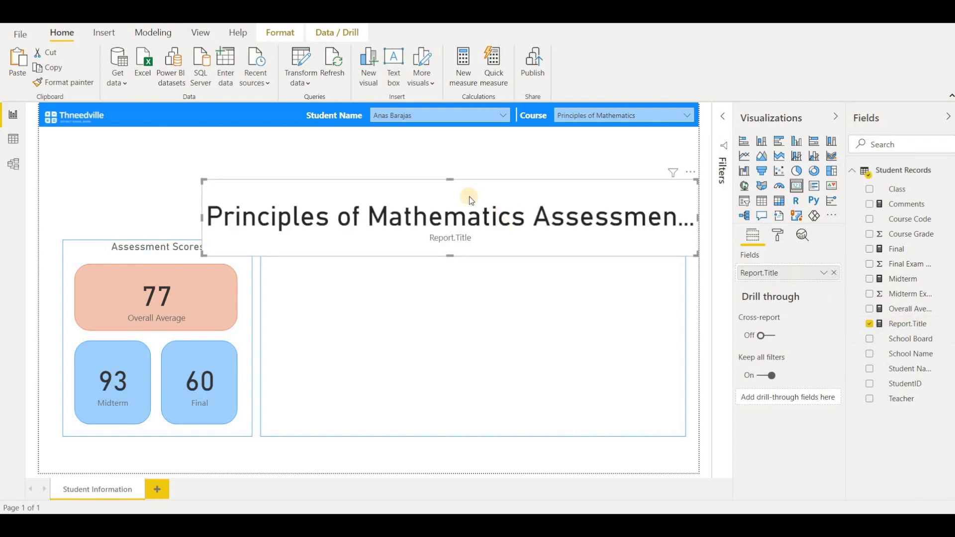
pyautogui.moveTo(470, 194); pyautogui.dragTo(344, 201)
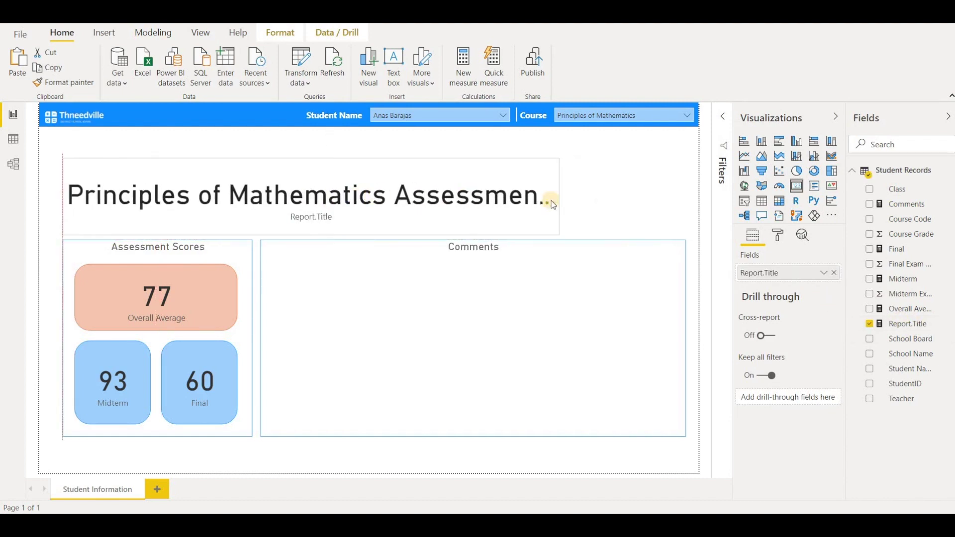
pyautogui.moveTo(560, 199); pyautogui.dragTo(689, 207)
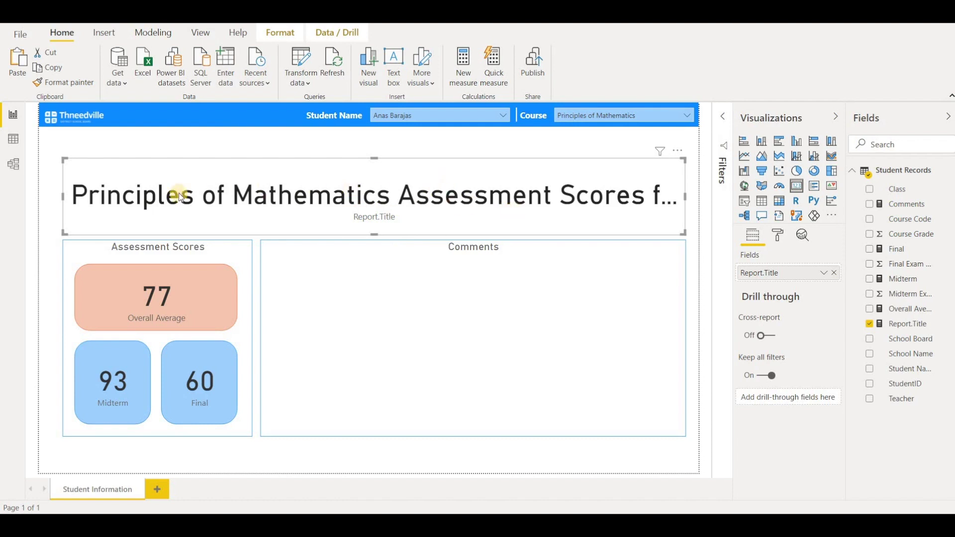
# Step: Set the title card's data label text size to 20 pt, then delete the card
pyautogui.click(779, 238)
pyautogui.click(780, 306)
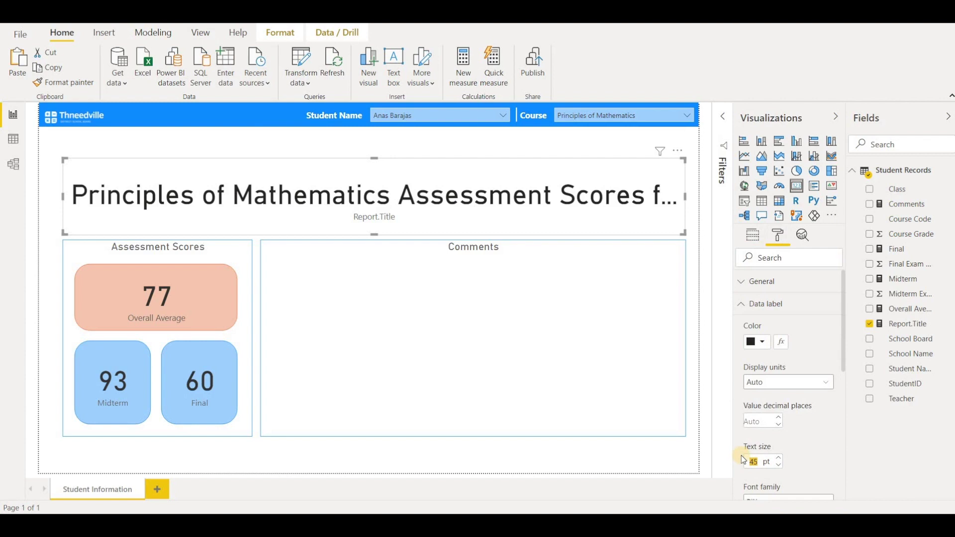
pyautogui.write('20')
pyautogui.press('Tab')
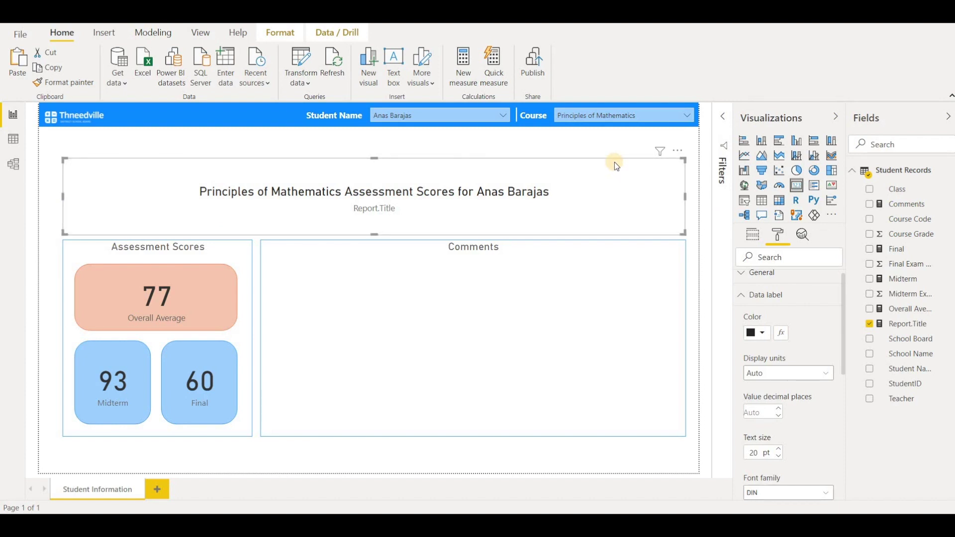
pyautogui.press('Delete')
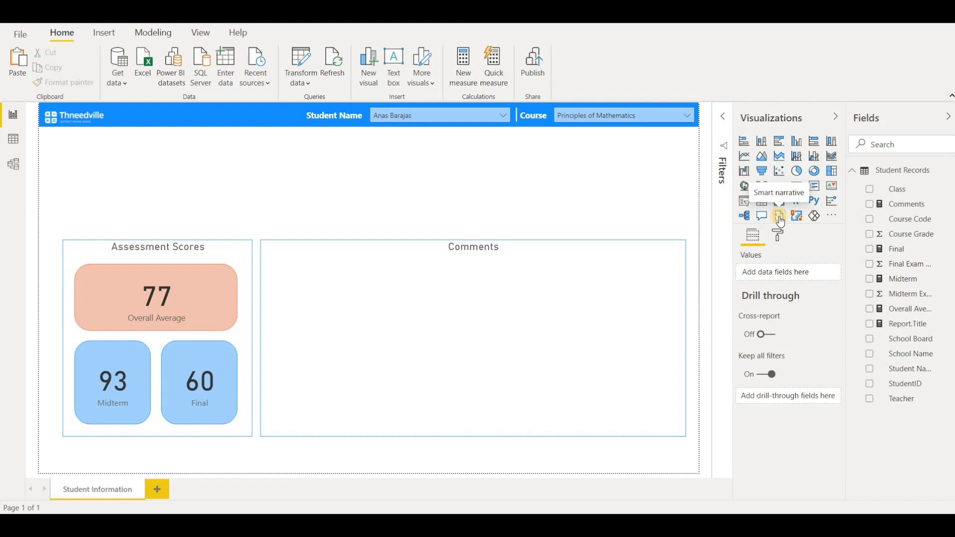
# Step: Insert a shorter text box positioned above Assessment Scores and place the cursor inside it
pyautogui.click(397, 69)
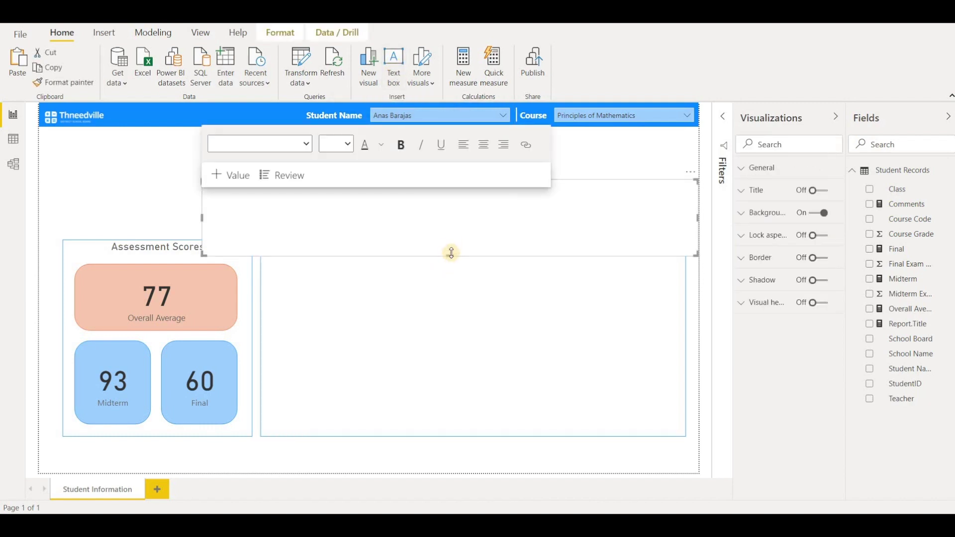
pyautogui.moveTo(452, 253); pyautogui.dragTo(455, 225)
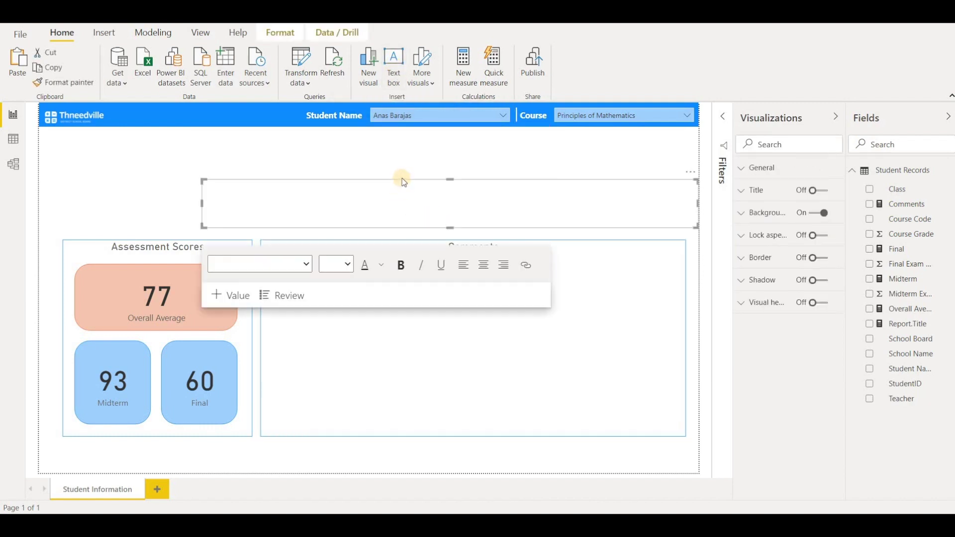
pyautogui.moveTo(401, 180); pyautogui.dragTo(262, 186)
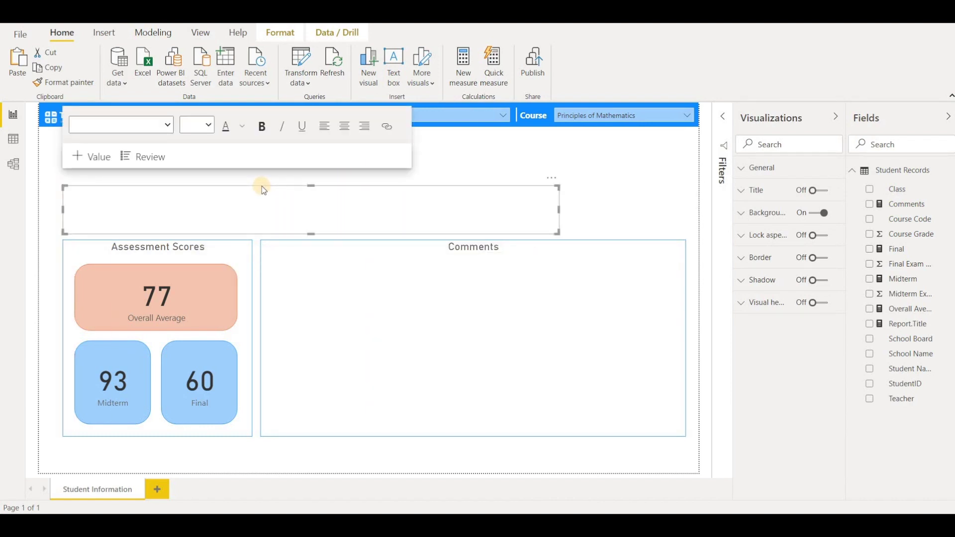
pyautogui.click(125, 209)
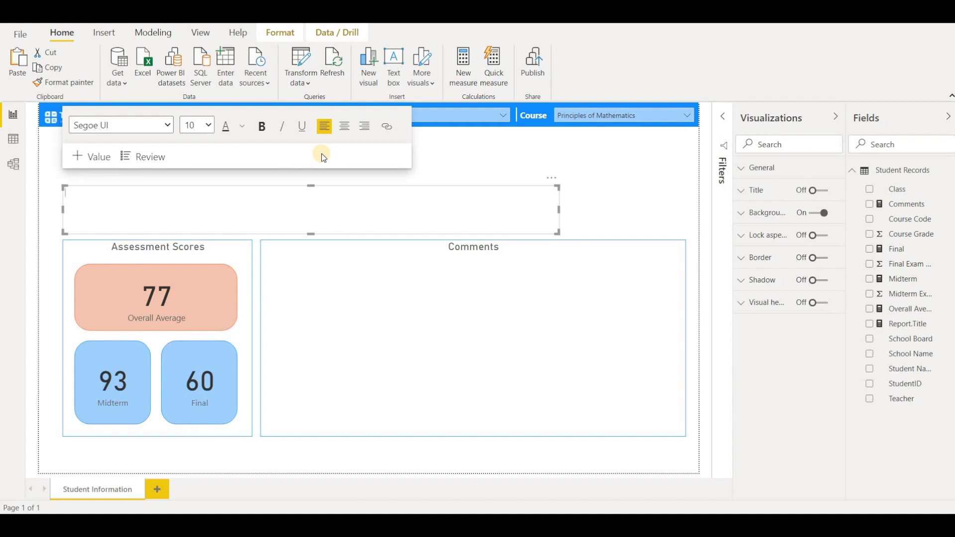
# Step: Insert the report.title dynamic value into the title text box
pyautogui.click(92, 159)
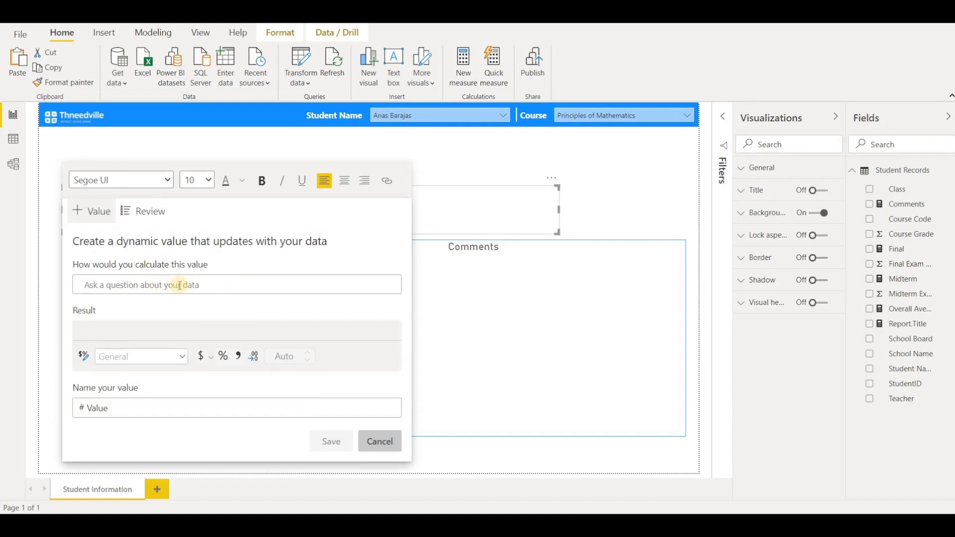
pyautogui.click(180, 286)
pyautogui.write('re')
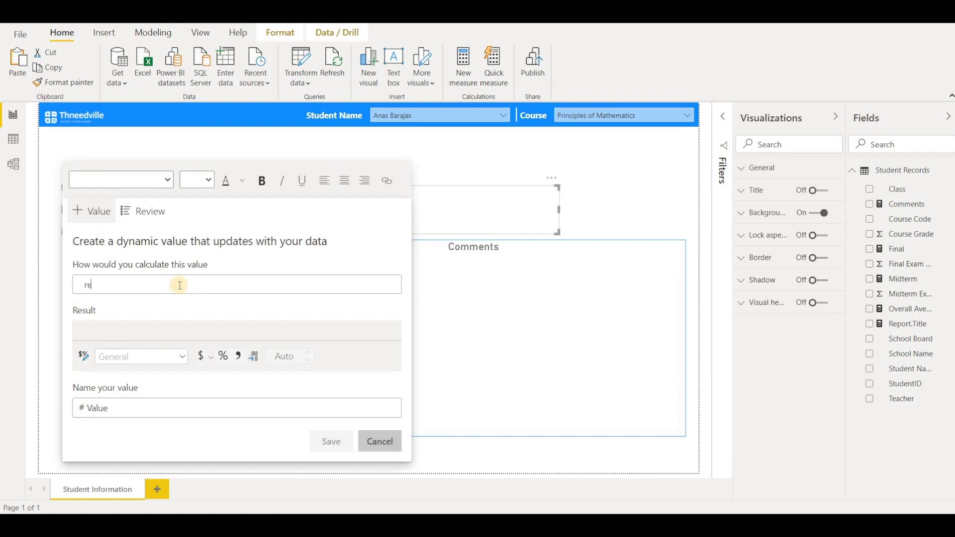
pyautogui.write('port.title')
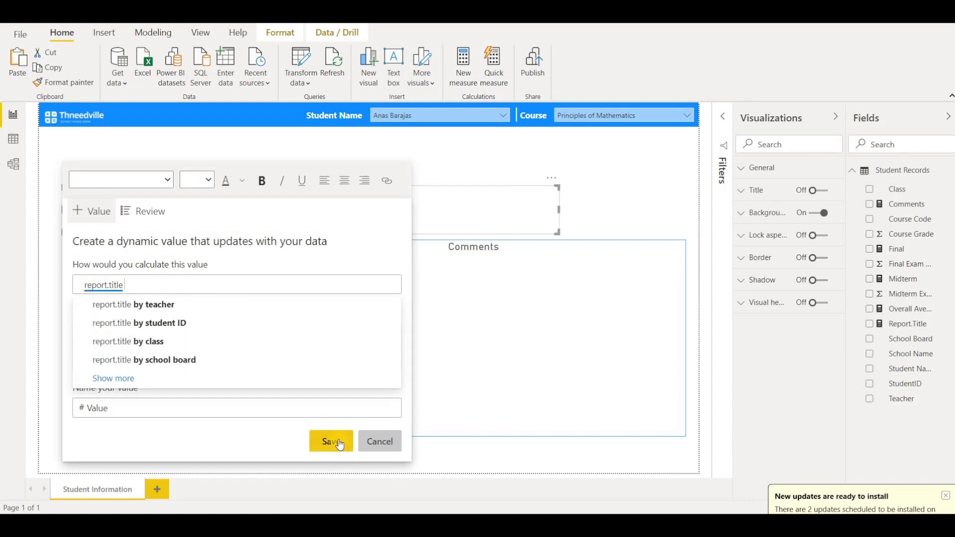
pyautogui.click(338, 440)
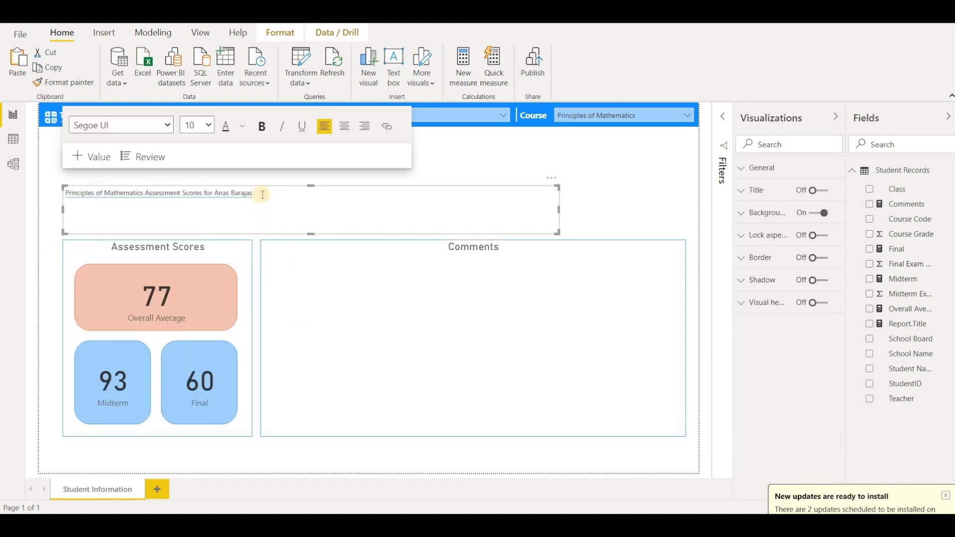
pyautogui.click(187, 203)
# Step: Format the title text as left-aligned, Candara 24 pt, in blue
pyautogui.tripleClick(67, 198)
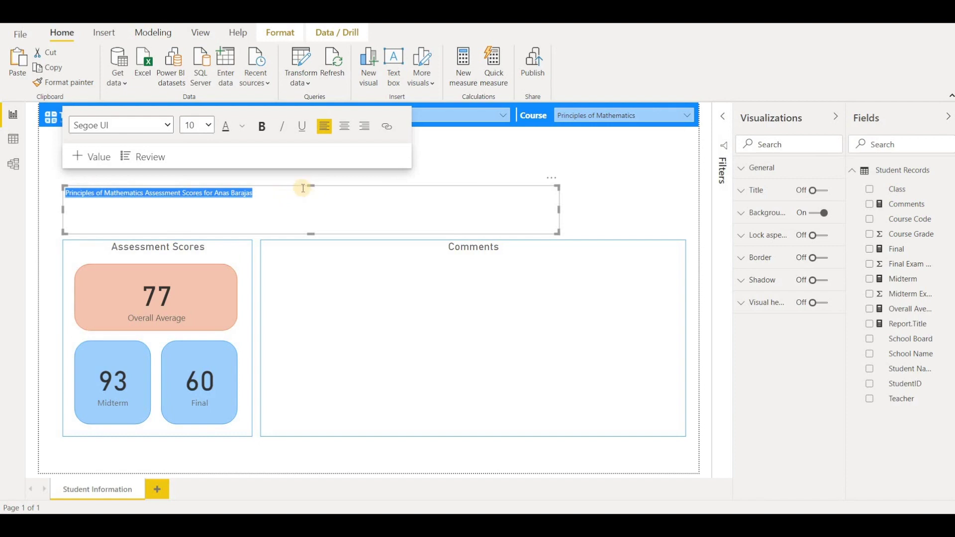
pyautogui.click(346, 130)
pyautogui.click(362, 130)
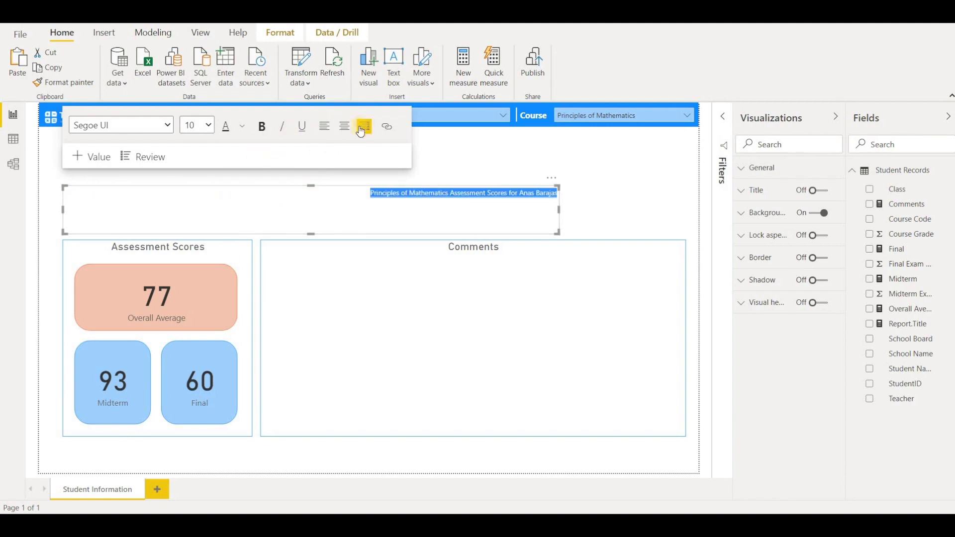
pyautogui.click(324, 127)
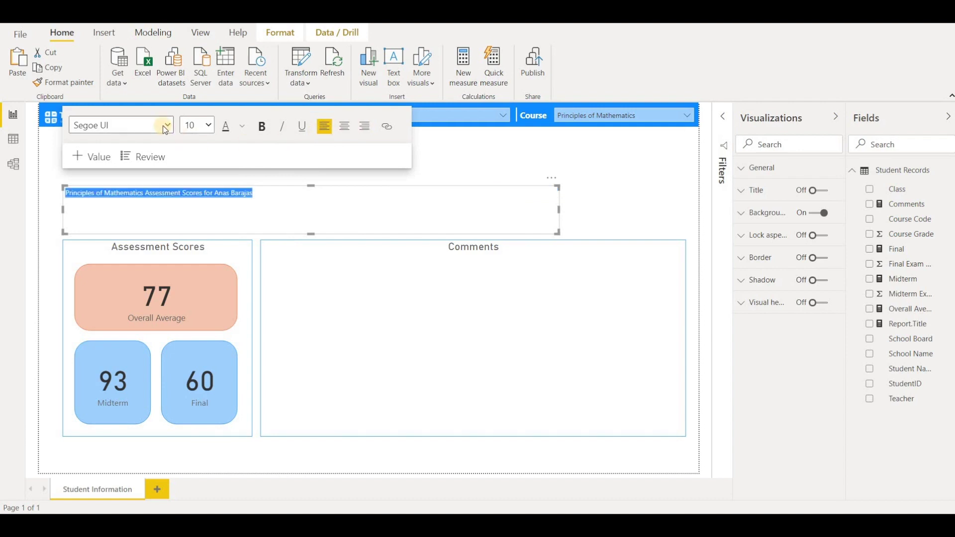
pyautogui.click(164, 127)
pyautogui.click(110, 214)
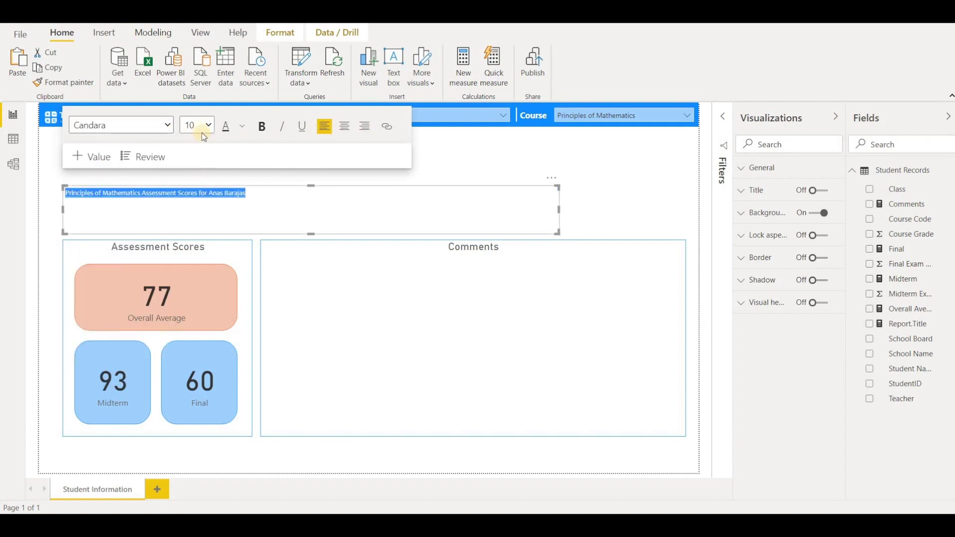
pyautogui.click(203, 130)
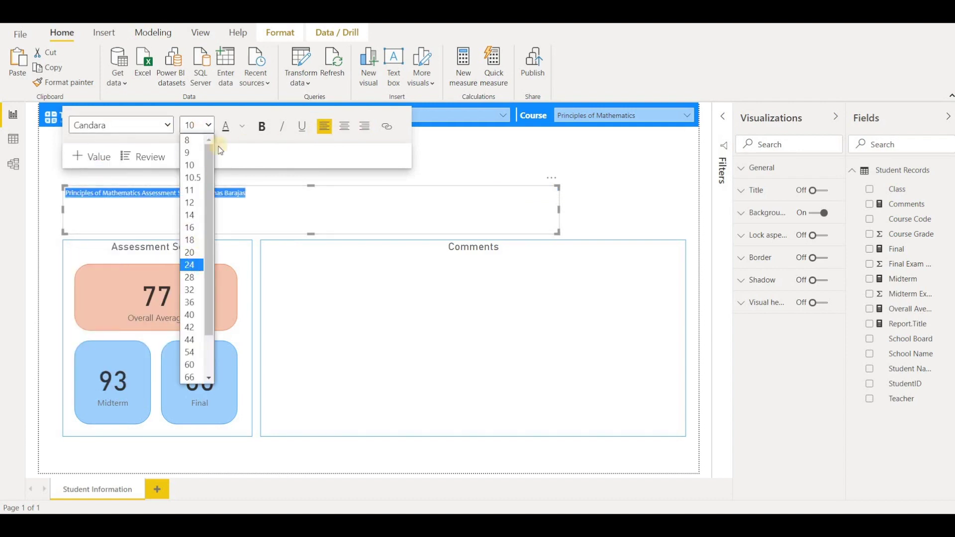
pyautogui.click(243, 126)
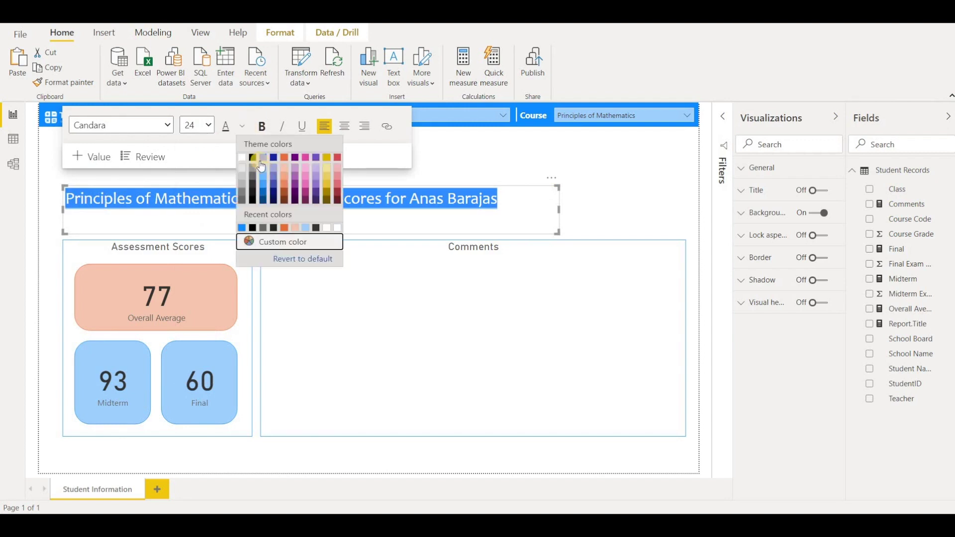
pyautogui.click(264, 158)
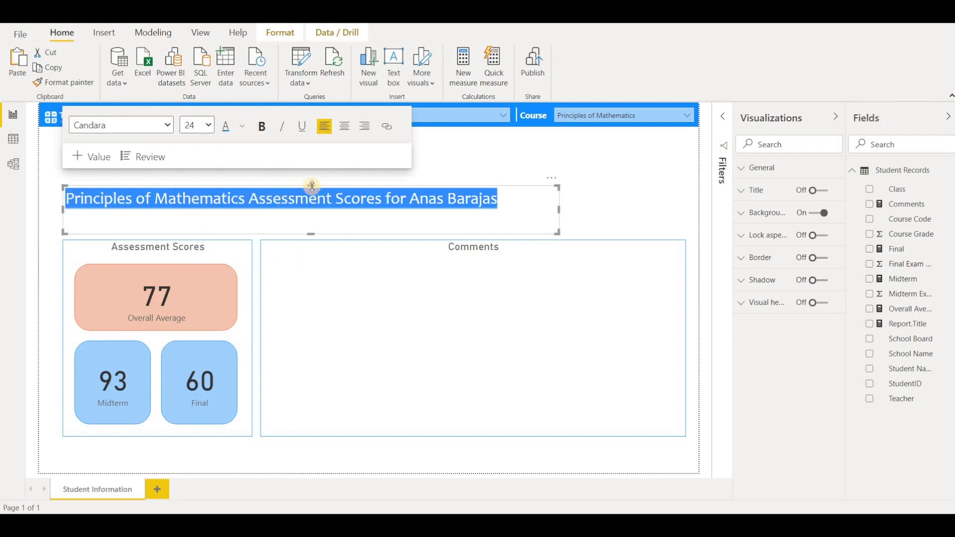
# Step: Move the title box slightly lower and fit a text box over the Comments area
pyautogui.moveTo(313, 187); pyautogui.dragTo(316, 201)
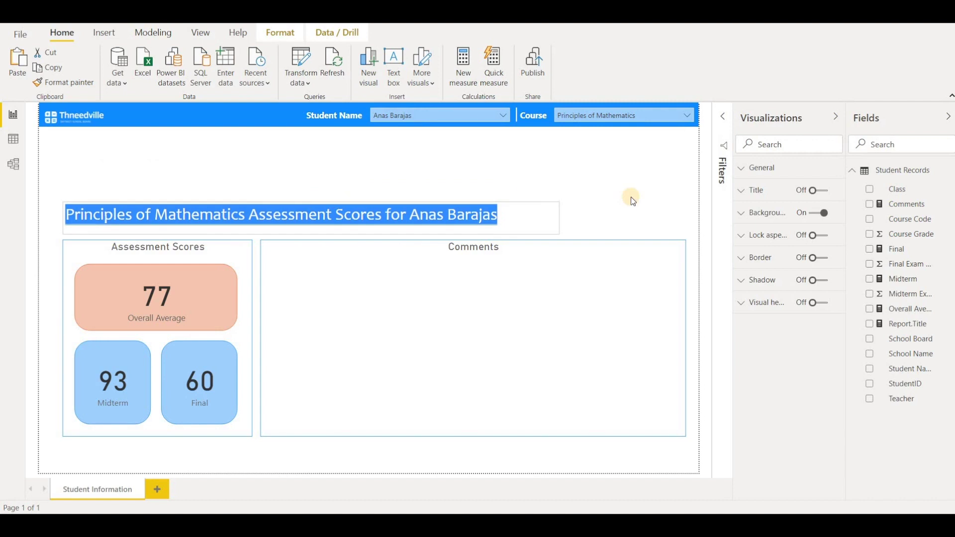
pyautogui.click(628, 213)
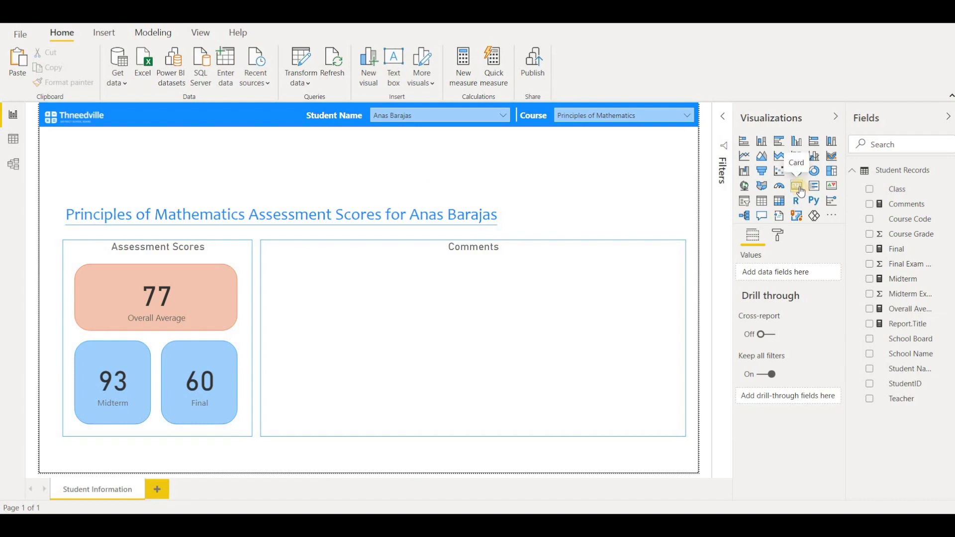
pyautogui.moveTo(802, 191); pyautogui.dragTo(597, 226)
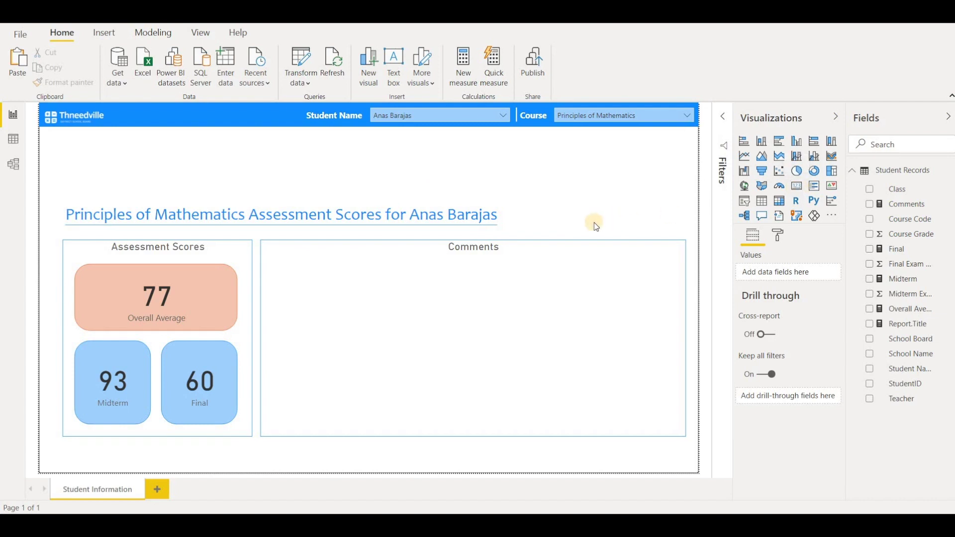
pyautogui.moveTo(594, 223); pyautogui.dragTo(535, 220)
# Step: Insert the comments dynamic value into the Comments text box
pyautogui.click(535, 220)
pyautogui.click(496, 279)
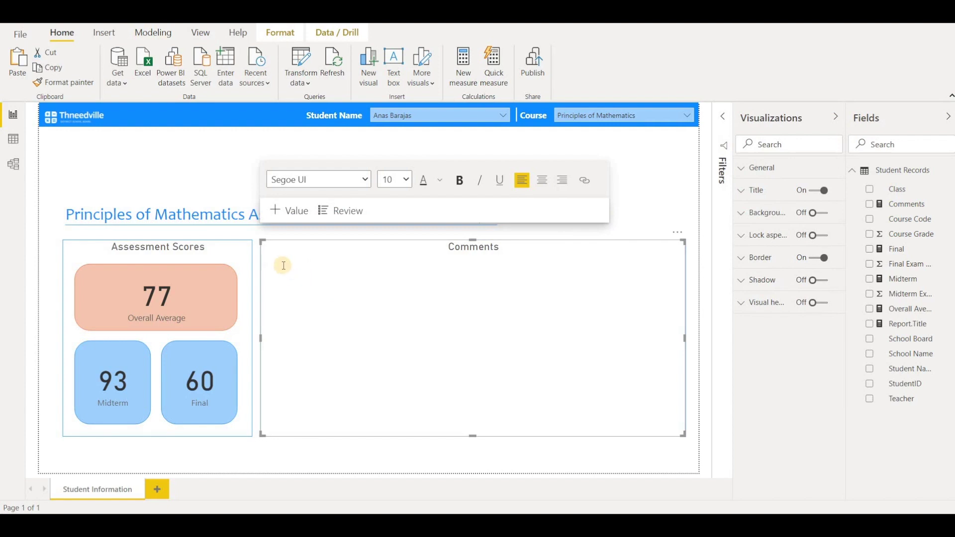
pyautogui.click(294, 213)
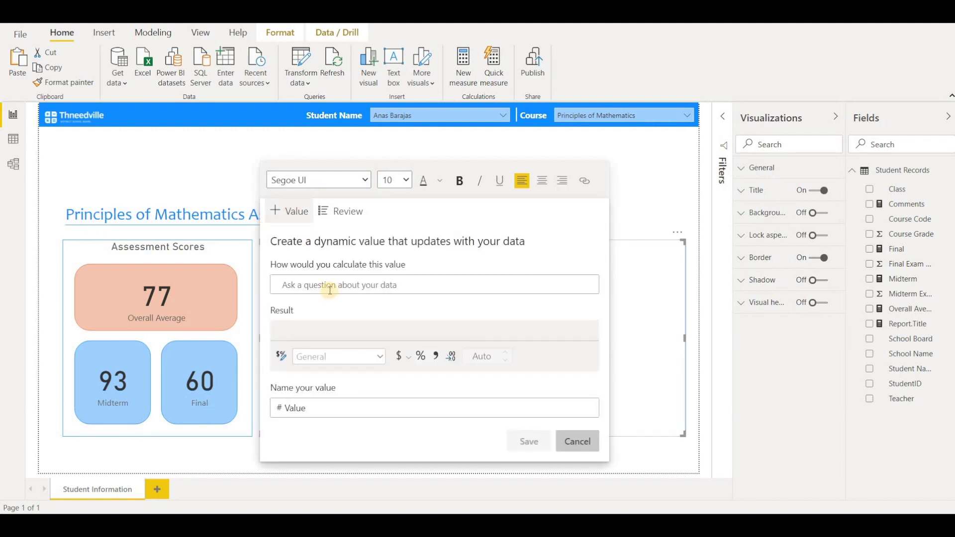
pyautogui.click(330, 289)
pyautogui.write('q')
pyautogui.write('omments')
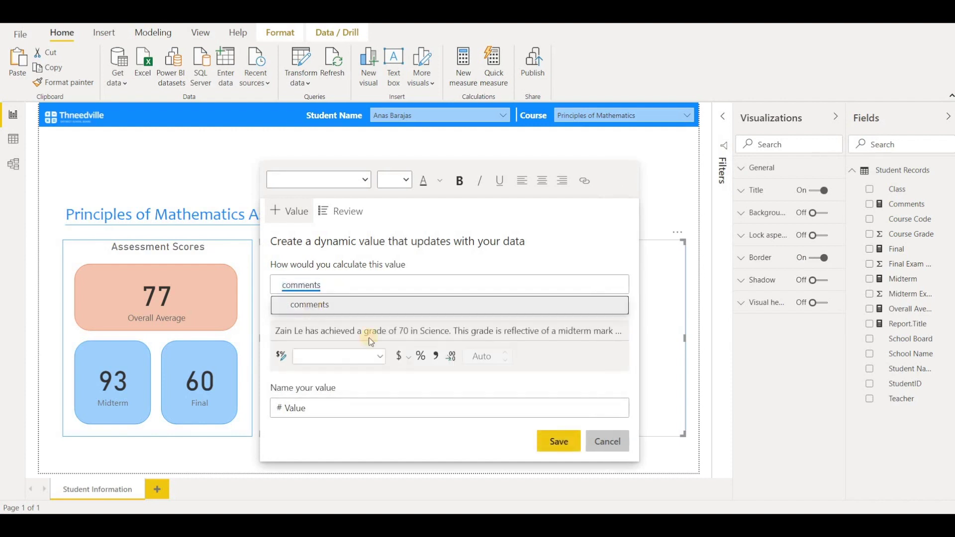
pyautogui.click(314, 305)
pyautogui.click(559, 442)
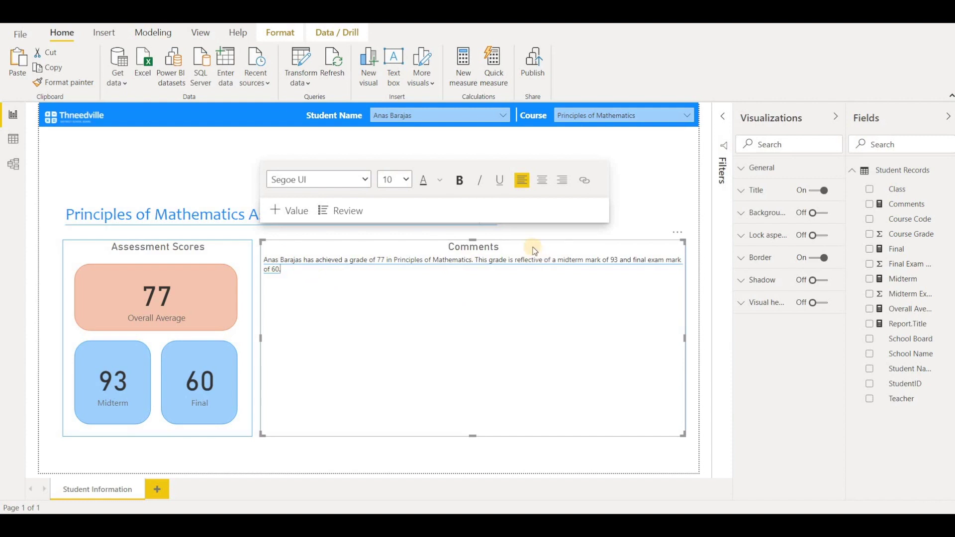
# Step: Add a blank line before the comment sentence
pyautogui.click(500, 249)
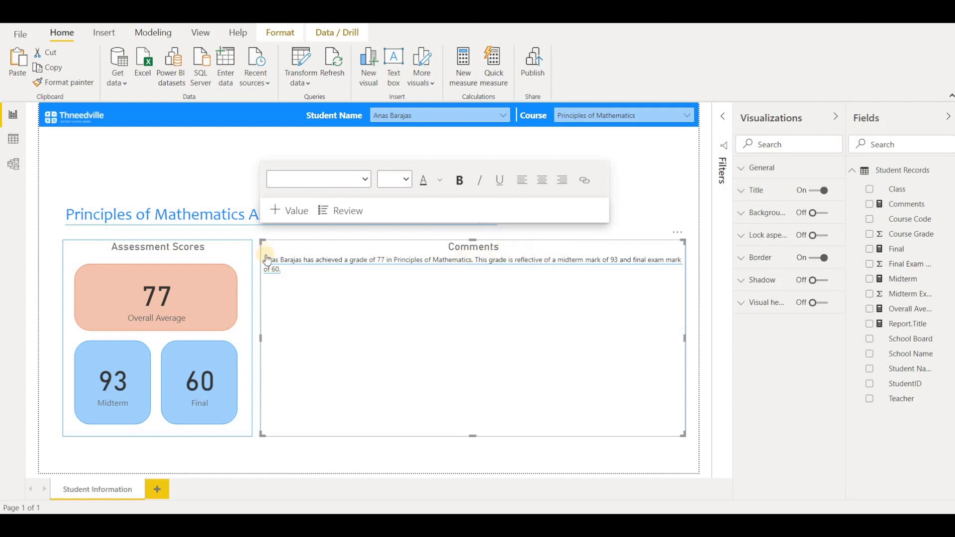
pyautogui.click(288, 269)
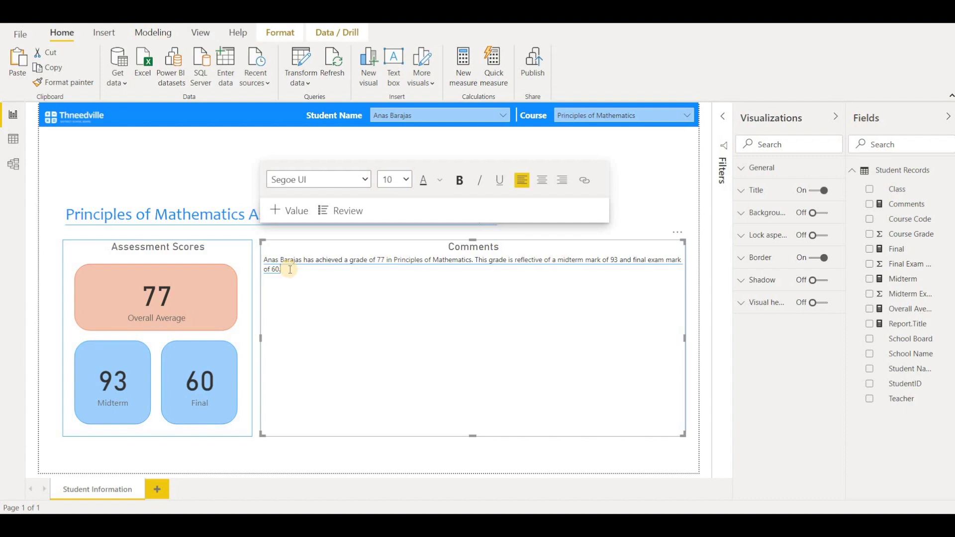
pyautogui.press('Return')
pyautogui.press('Return')
pyautogui.press('Return')
pyautogui.press('Return')
pyautogui.press('Return')
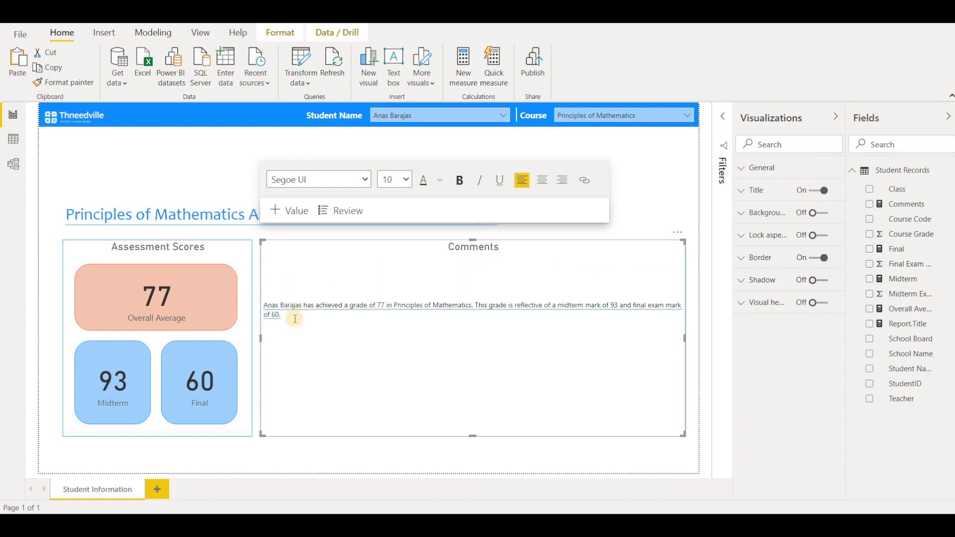
# Step: Select the comment paragraph and check its font, keeping Segoe UI size 10
pyautogui.tripleClick(322, 317)
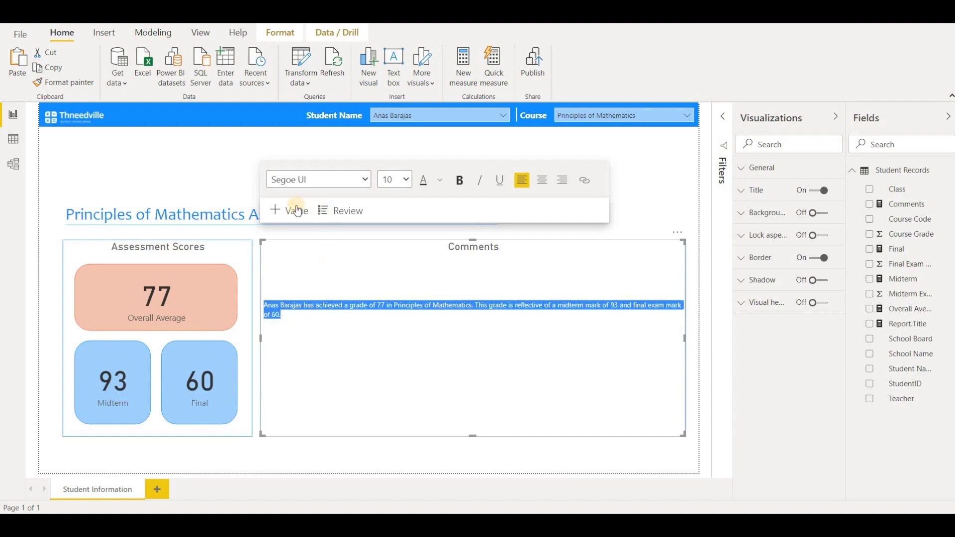
pyautogui.click(345, 185)
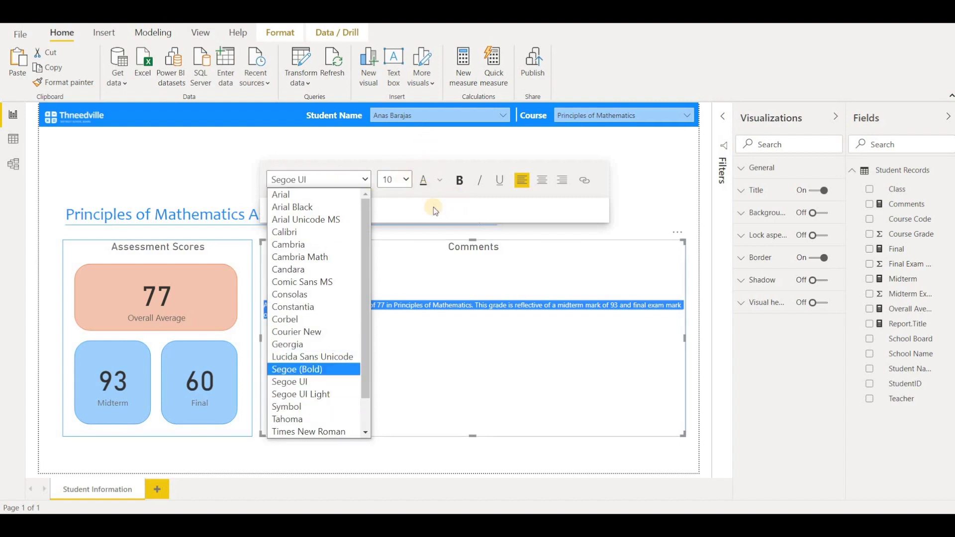
pyautogui.click(460, 183)
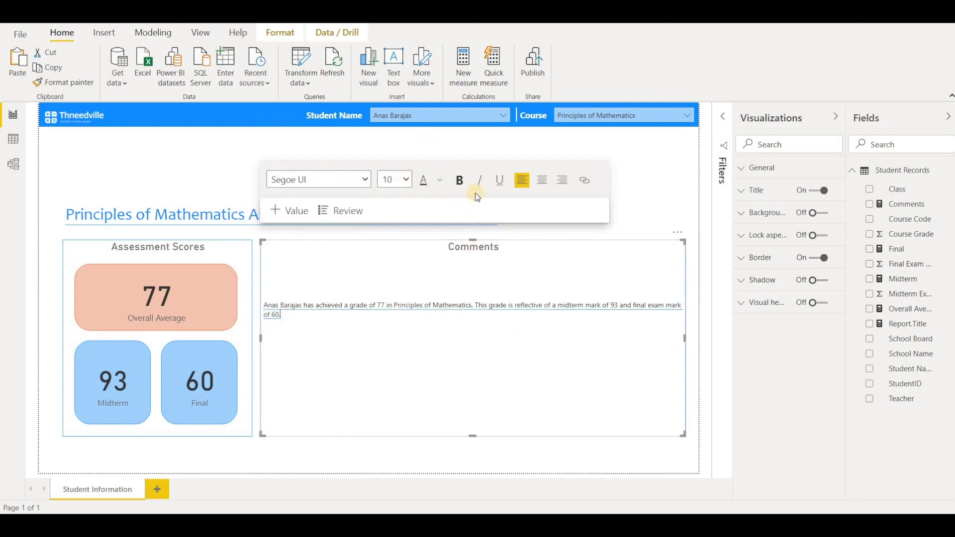